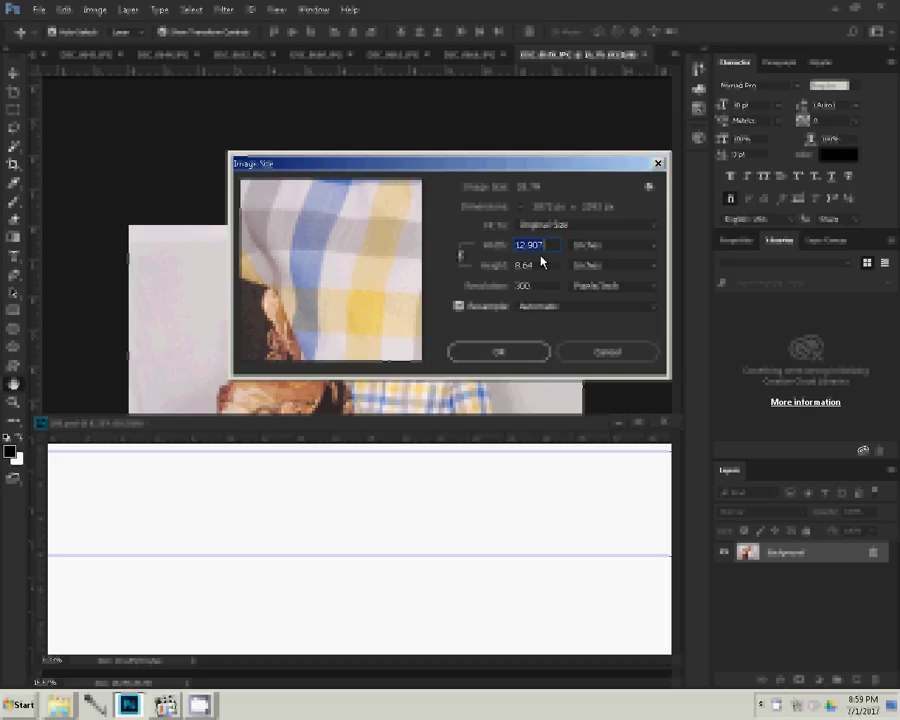
Step: Drop the resized couple photo into the album's top-right corner and close DSC_0670.JPG
{"action": "left_click", "coordinate": [498, 349]}
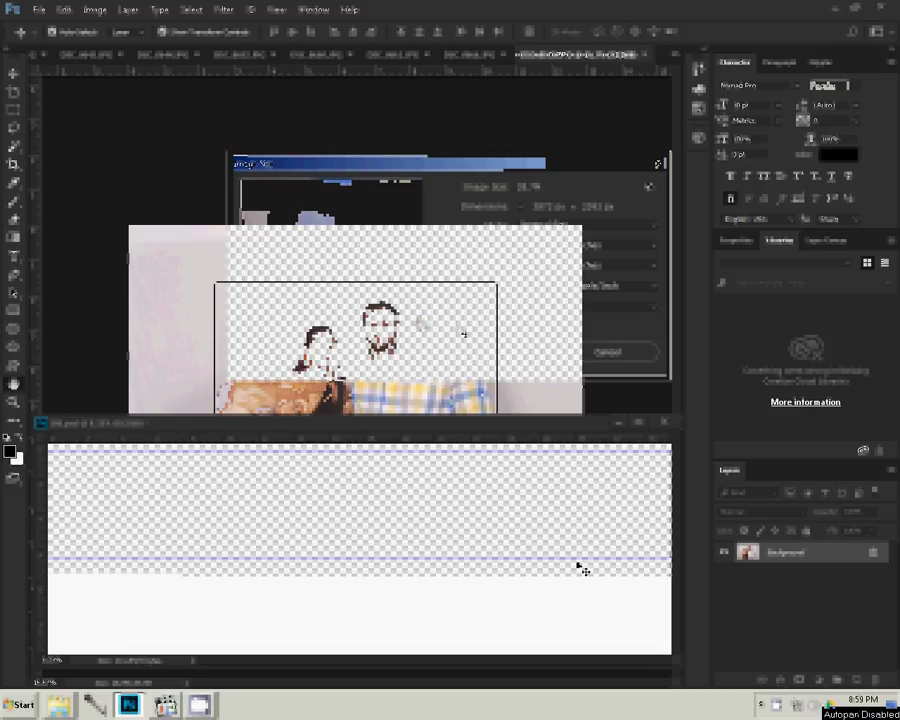
{"action": "mouse_move", "coordinate": [580, 568]}
{"action": "left_mouse_down"}
{"action": "mouse_move", "coordinate": [614, 470]}
{"action": "mouse_move", "coordinate": [610, 497]}
{"action": "left_mouse_up"}
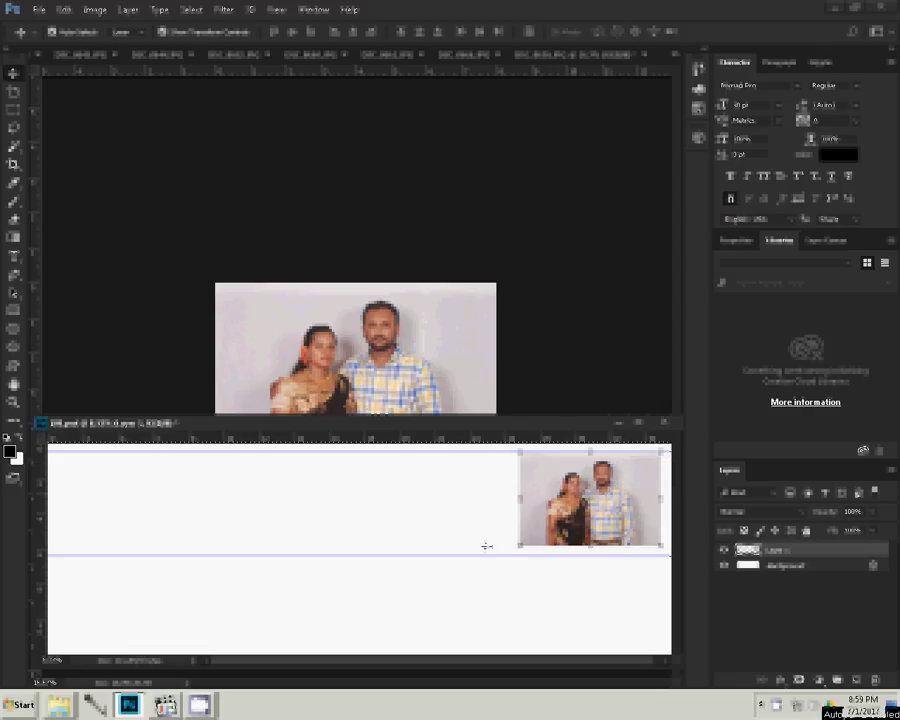
{"action": "left_click", "coordinate": [645, 56]}
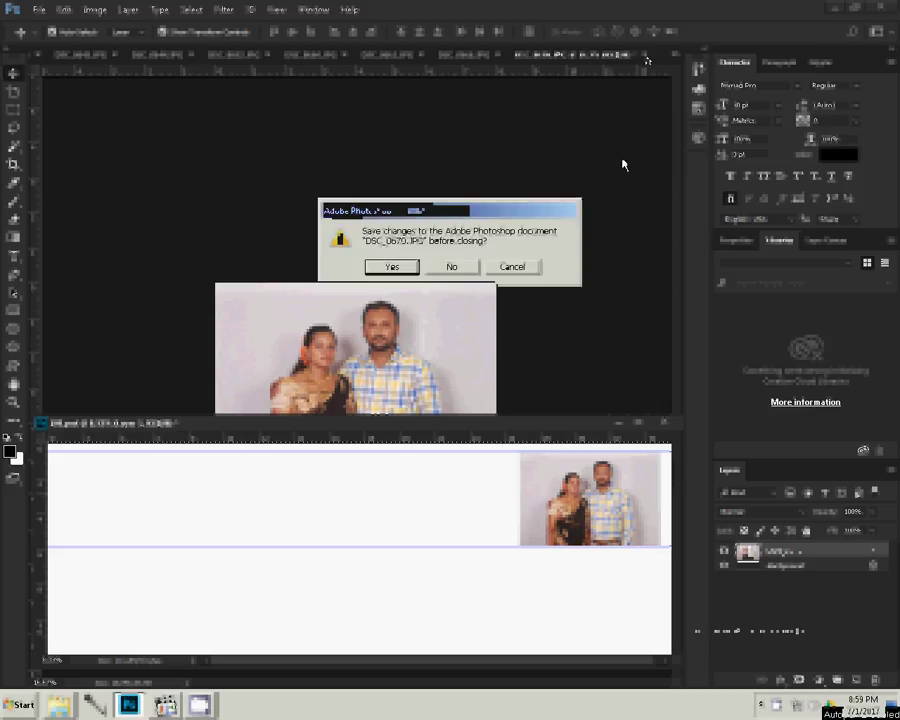
Step: Discard the source photo, then paste the family group photo and scale it across the left half
{"action": "left_click", "coordinate": [465, 270]}
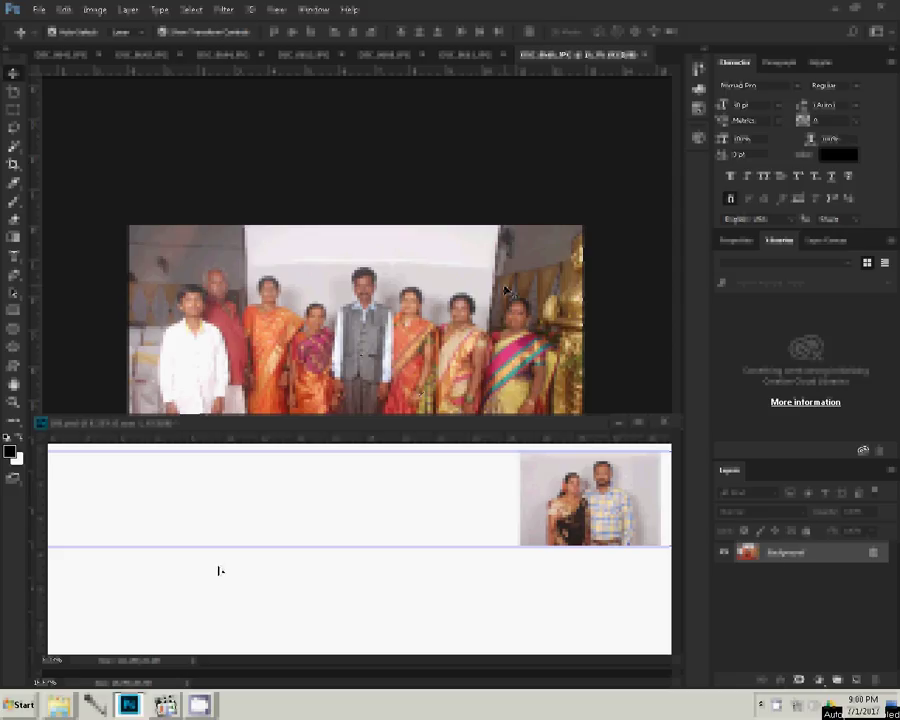
{"action": "key", "text": "ctrl+v"}
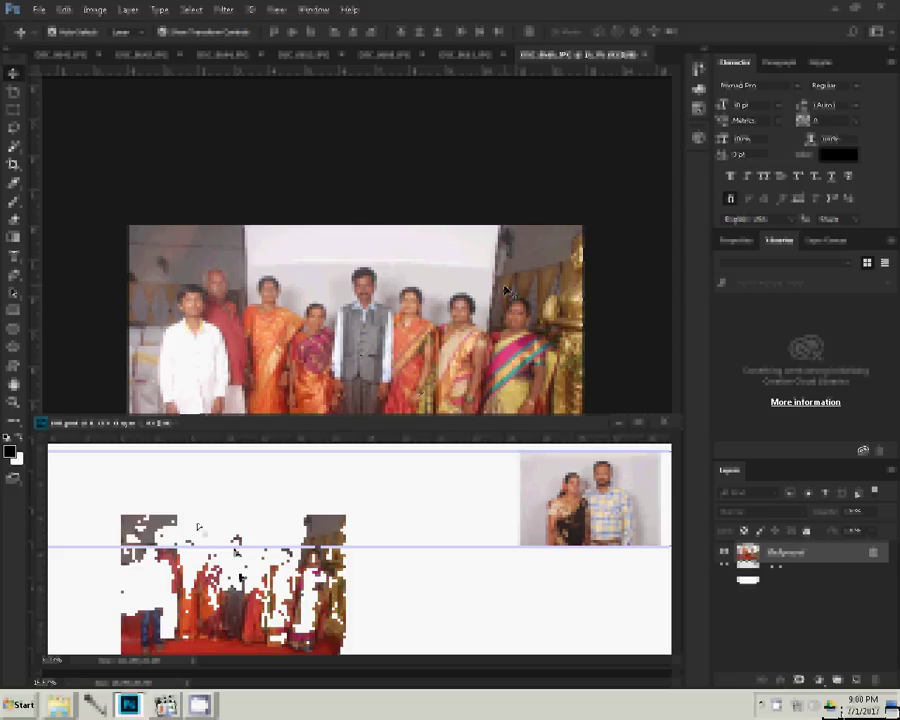
{"action": "left_click_drag", "start_coordinate": [198, 527], "coordinate": [141, 480]}
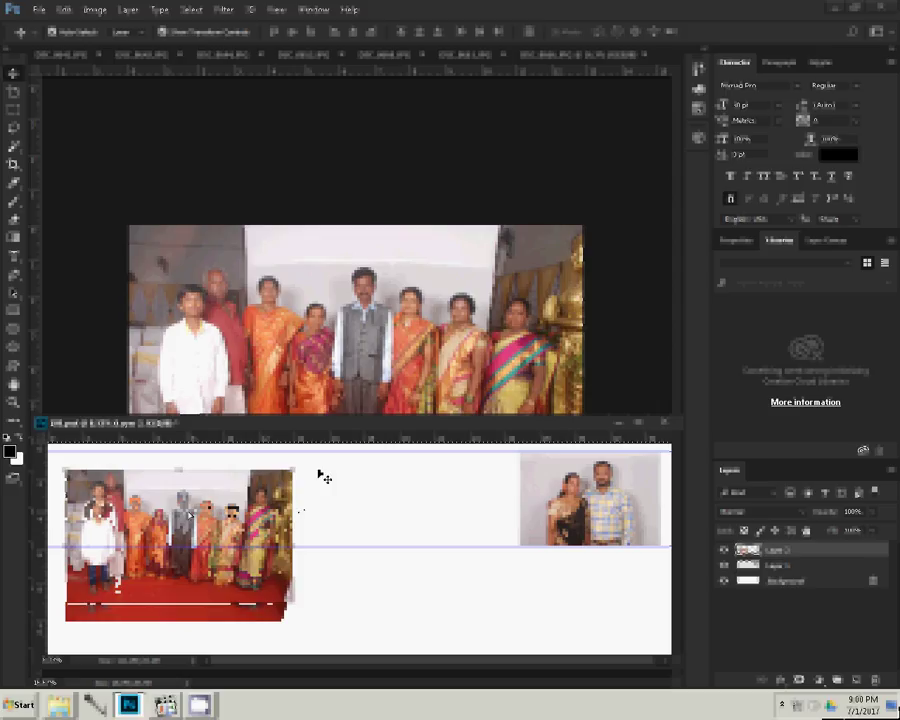
{"action": "left_click_drag", "start_coordinate": [327, 423], "coordinate": [374, 315]}
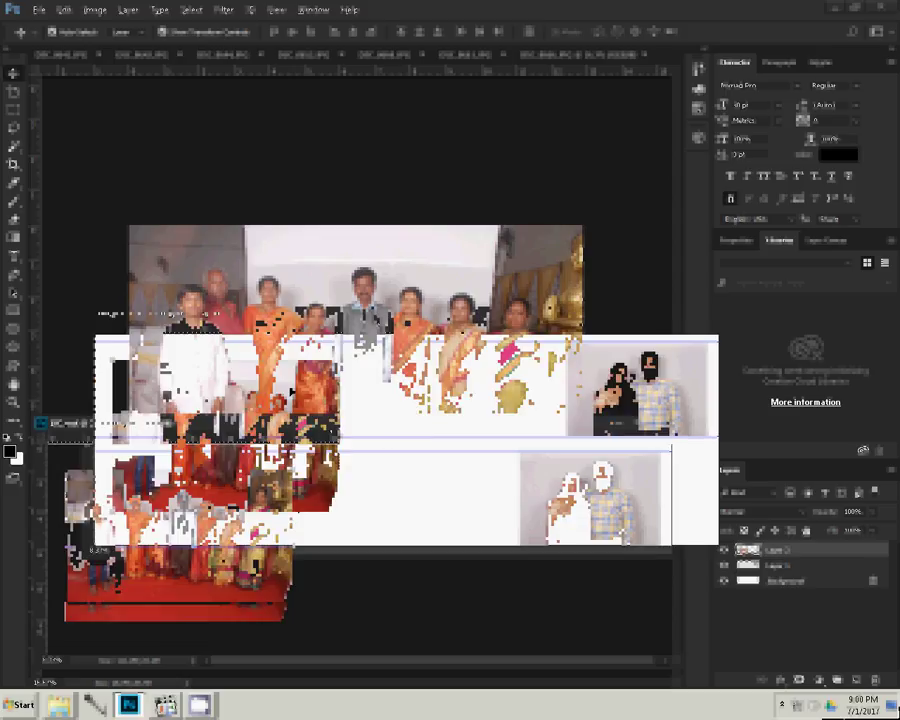
{"action": "left_click_drag", "start_coordinate": [290, 392], "coordinate": [333, 365]}
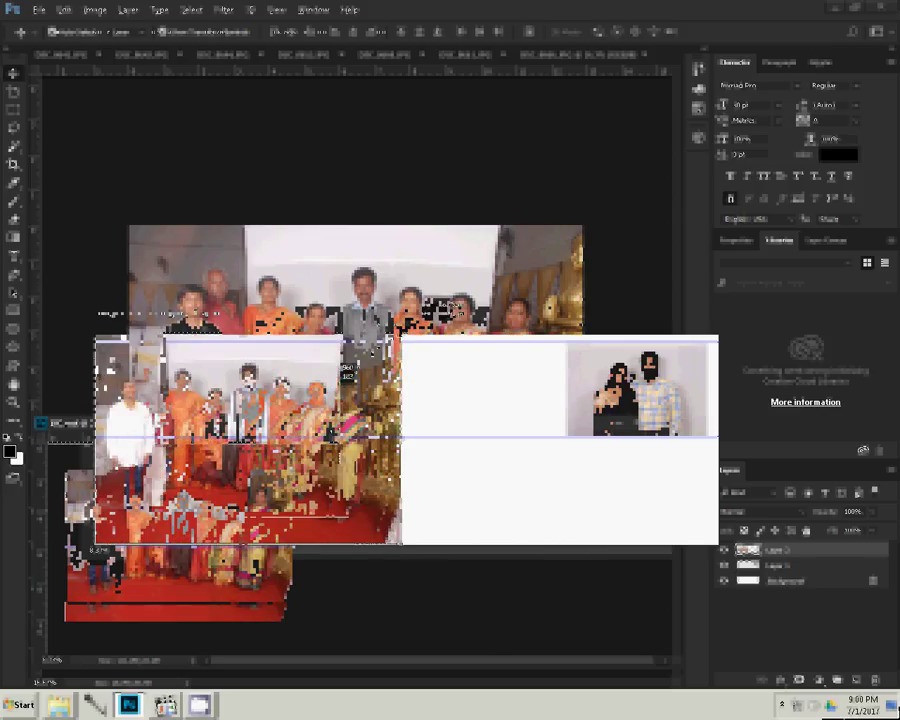
{"action": "key", "text": "ctrl+t"}
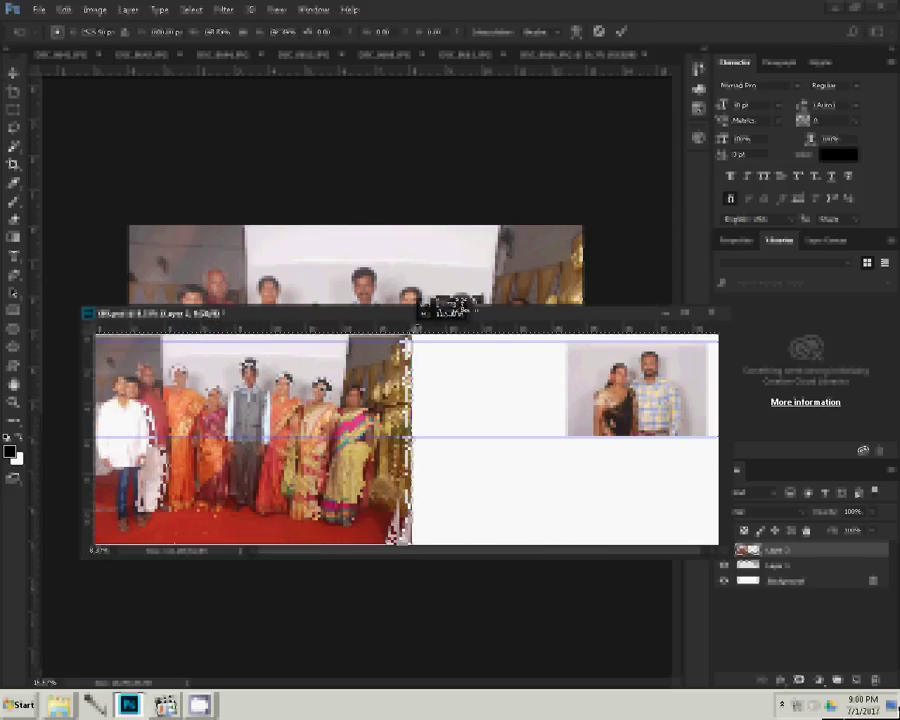
{"action": "left_click_drag", "start_coordinate": [462, 305], "coordinate": [459, 301]}
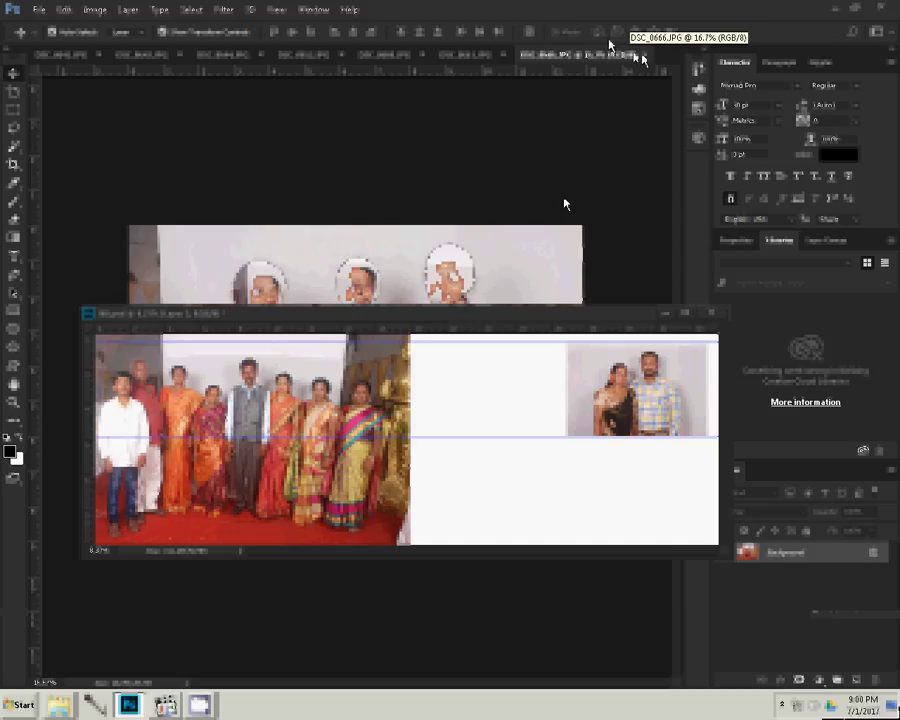
Step: Resize the three-women photo, place it below the couple photo, and close its source unsaved
{"action": "left_click", "coordinate": [94, 10]}
{"action": "mouse_move", "coordinate": [115, 137]}
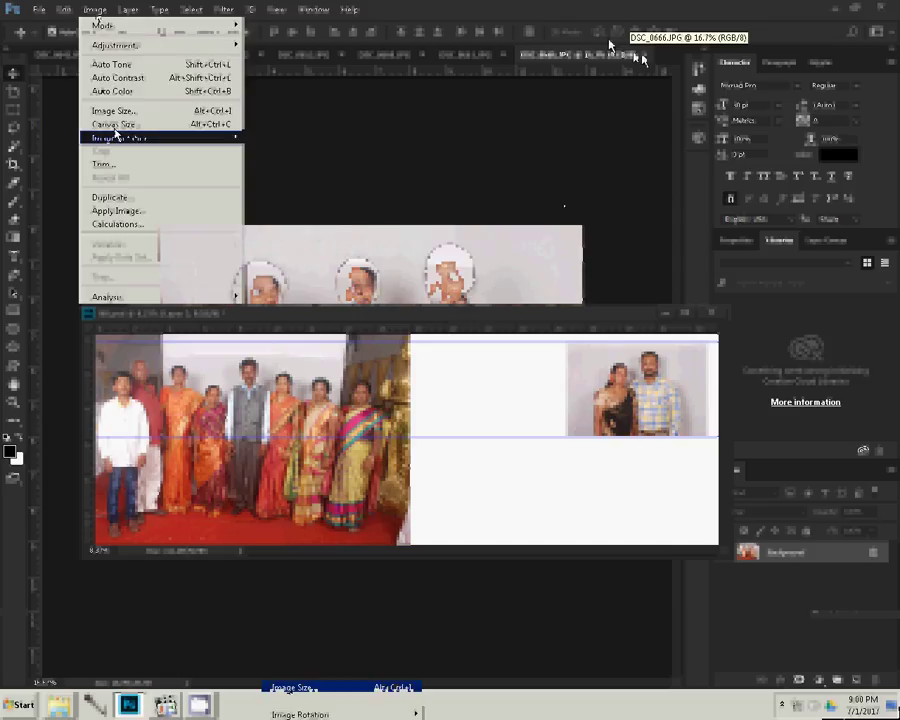
{"action": "left_click", "coordinate": [112, 110]}
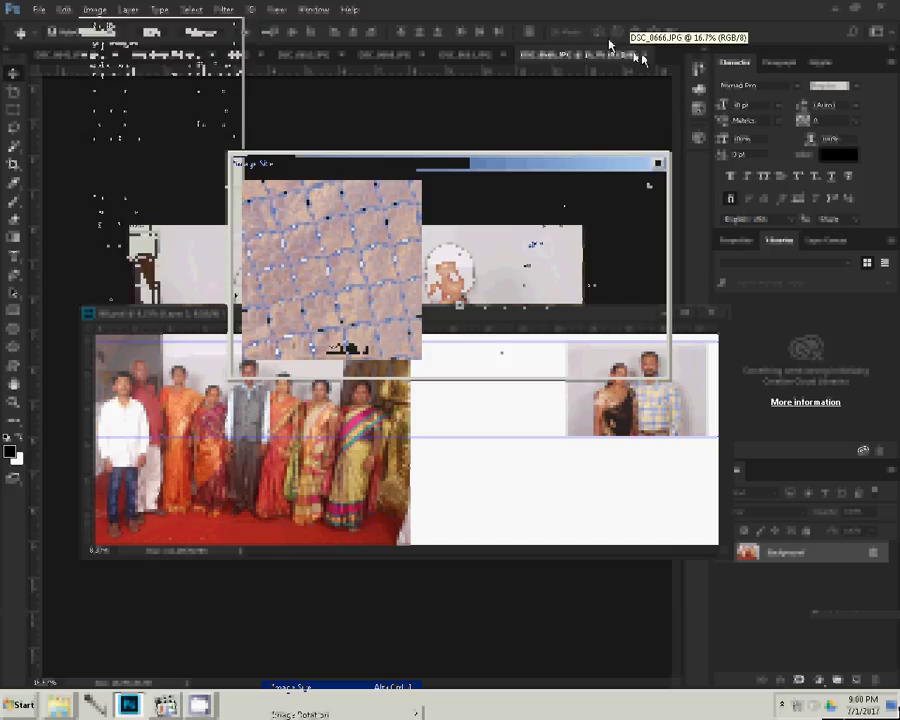
{"action": "left_click", "coordinate": [524, 351]}
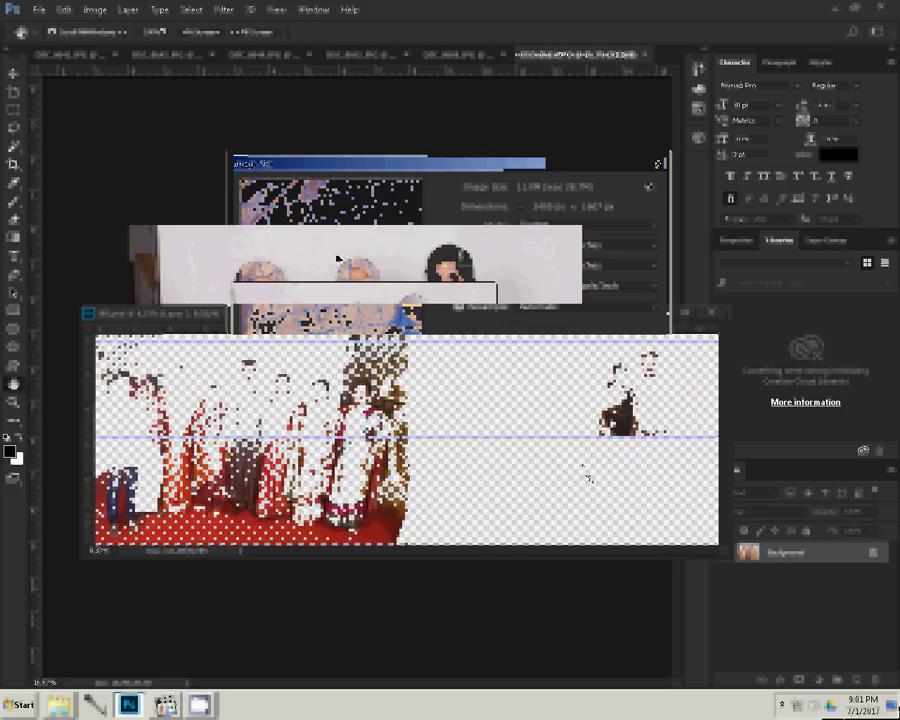
{"action": "left_click_drag", "start_coordinate": [594, 474], "coordinate": [676, 434]}
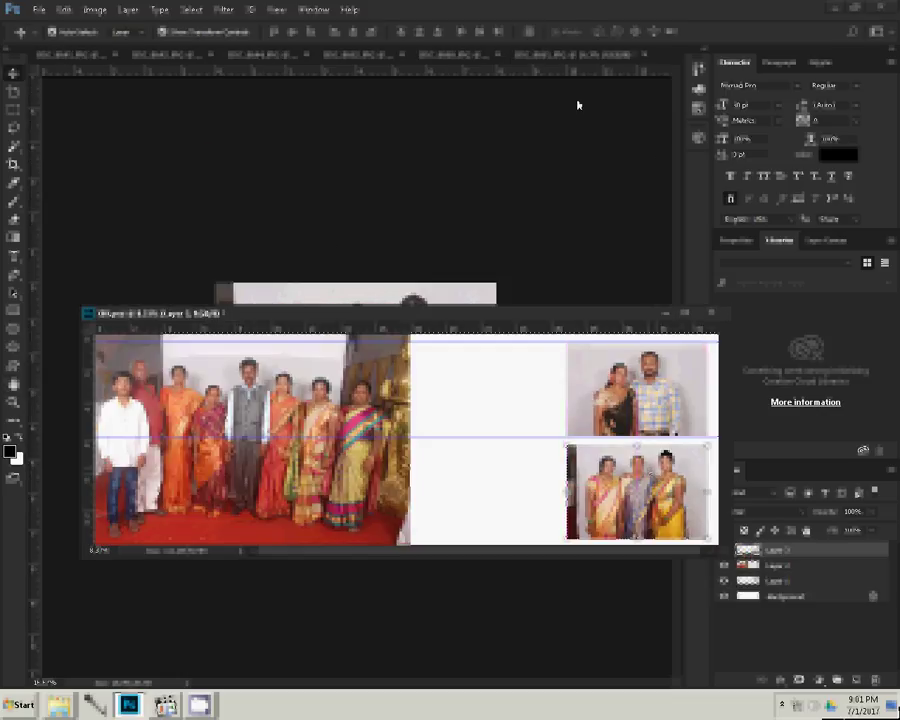
{"action": "left_click", "coordinate": [643, 55]}
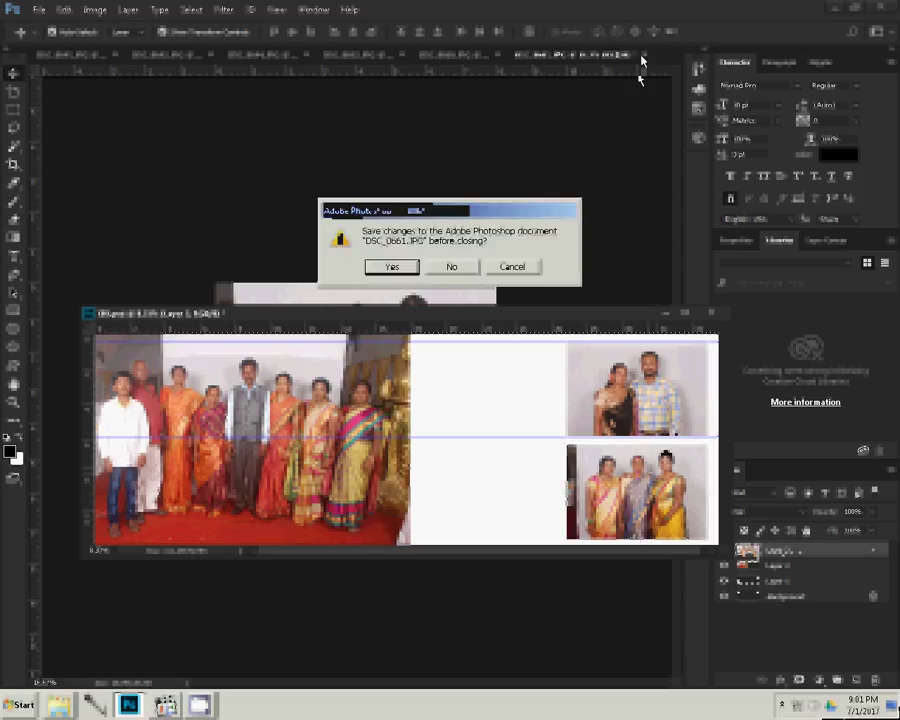
{"action": "left_click", "coordinate": [450, 268]}
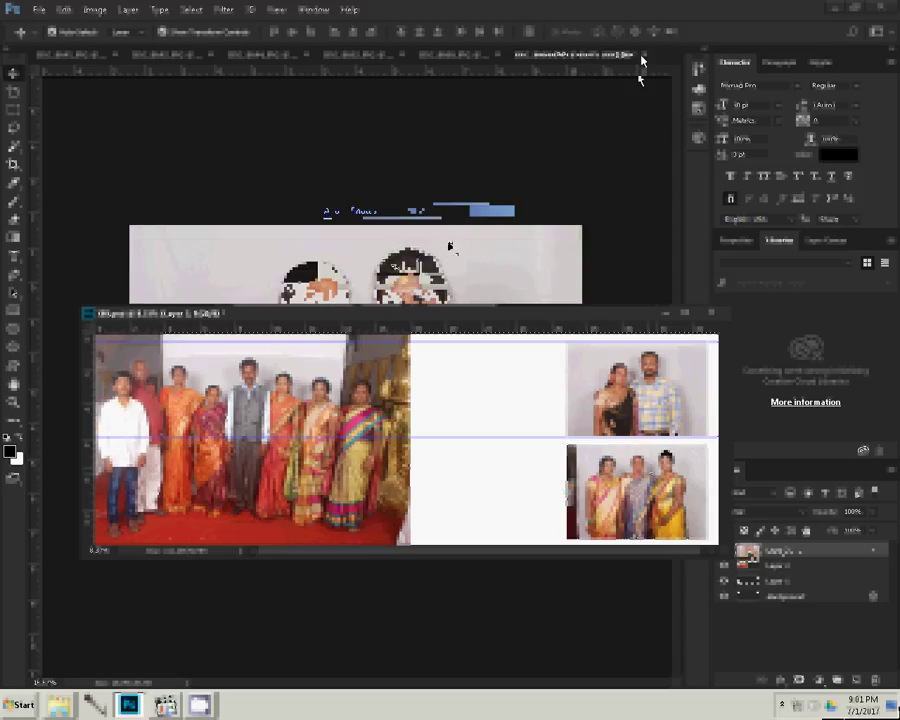
Step: Resize the two-women photo and paste it into the top-middle slot beside the couple photo
{"action": "left_click", "coordinate": [641, 58]}
{"action": "key", "text": "ctrl+alt+i"}
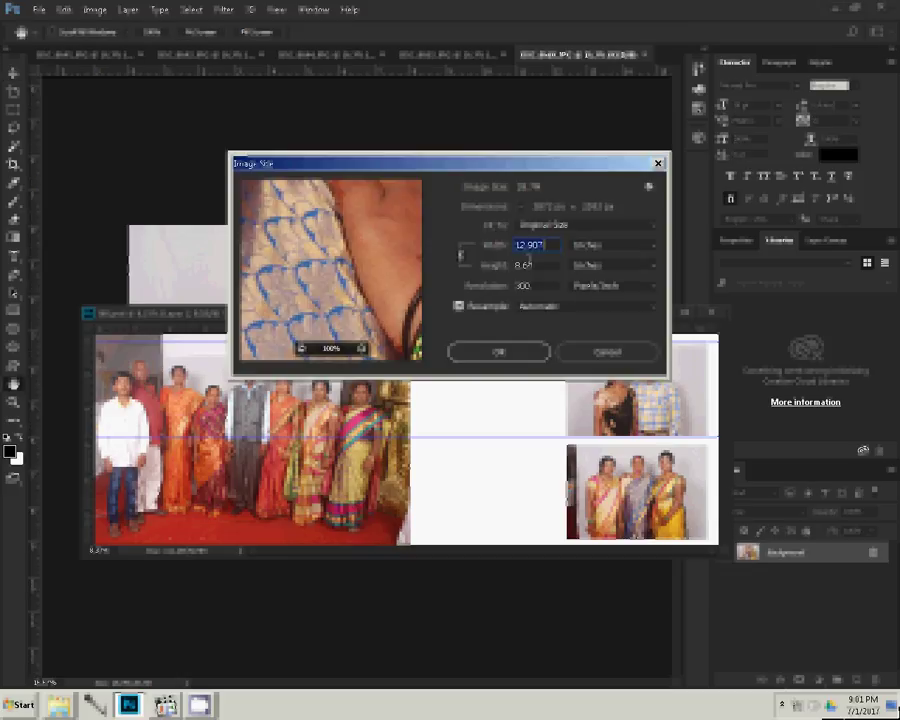
{"action": "left_click", "coordinate": [516, 353]}
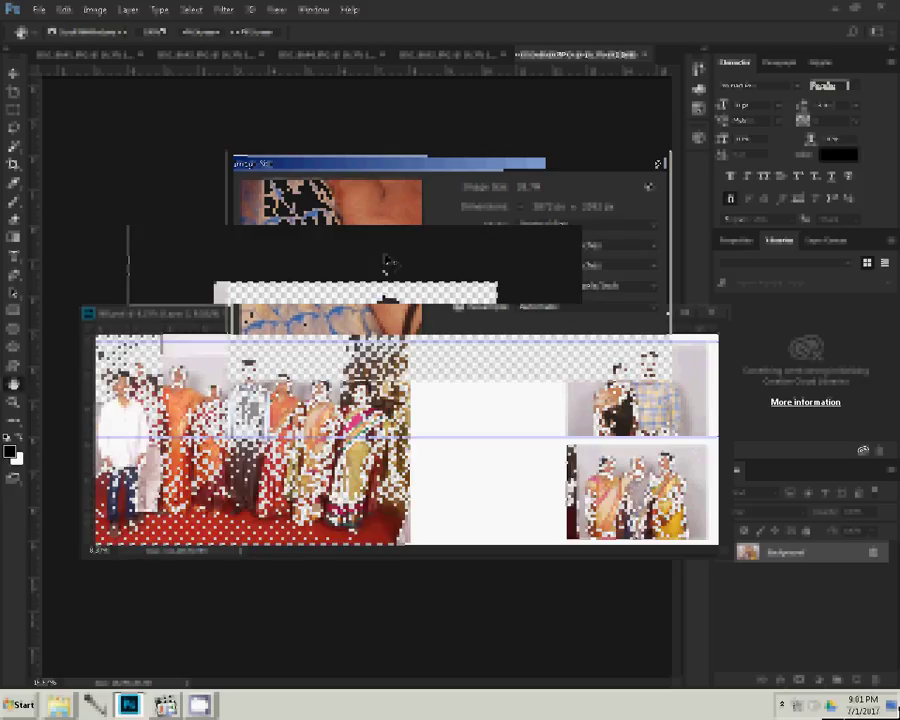
{"action": "key", "text": "ctrl+v"}
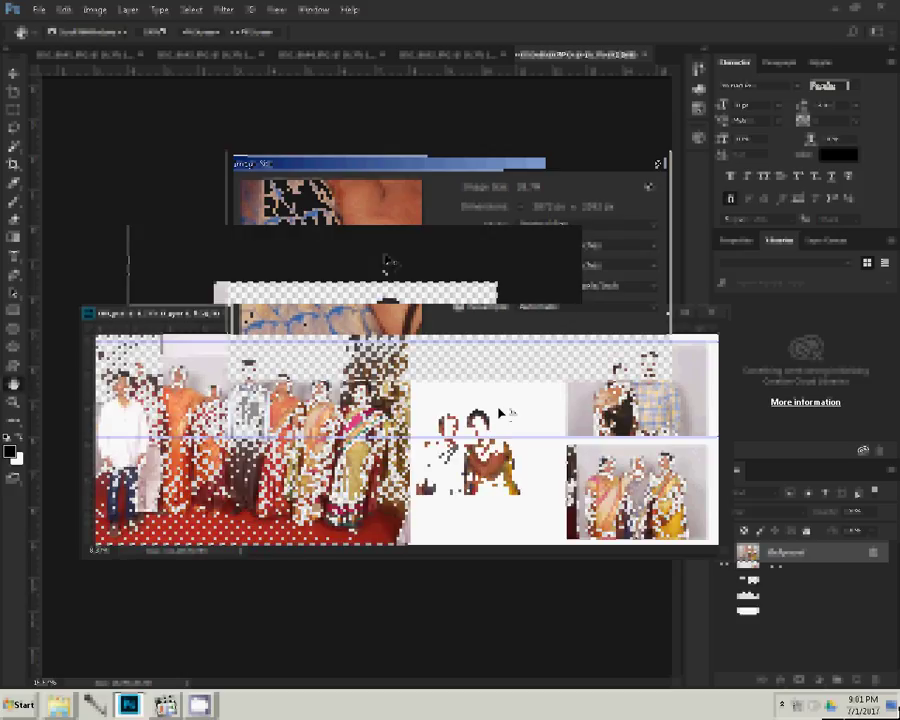
{"action": "mouse_move", "coordinate": [511, 412]}
{"action": "left_mouse_down"}
{"action": "mouse_move", "coordinate": [505, 378]}
{"action": "mouse_move", "coordinate": [518, 360]}
{"action": "left_mouse_up"}
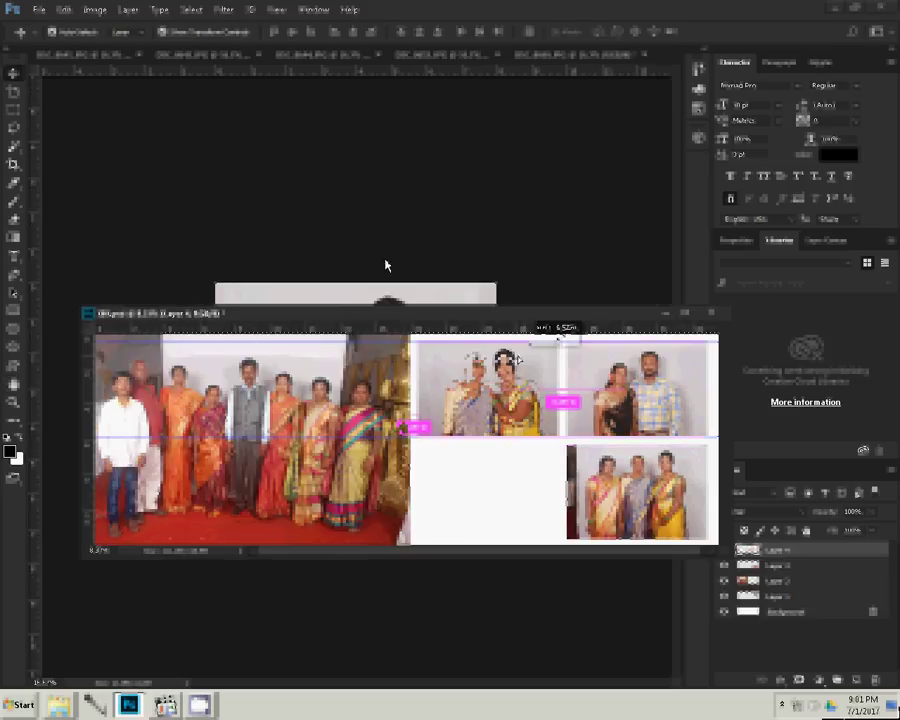
{"action": "key", "text": "ctrl+t"}
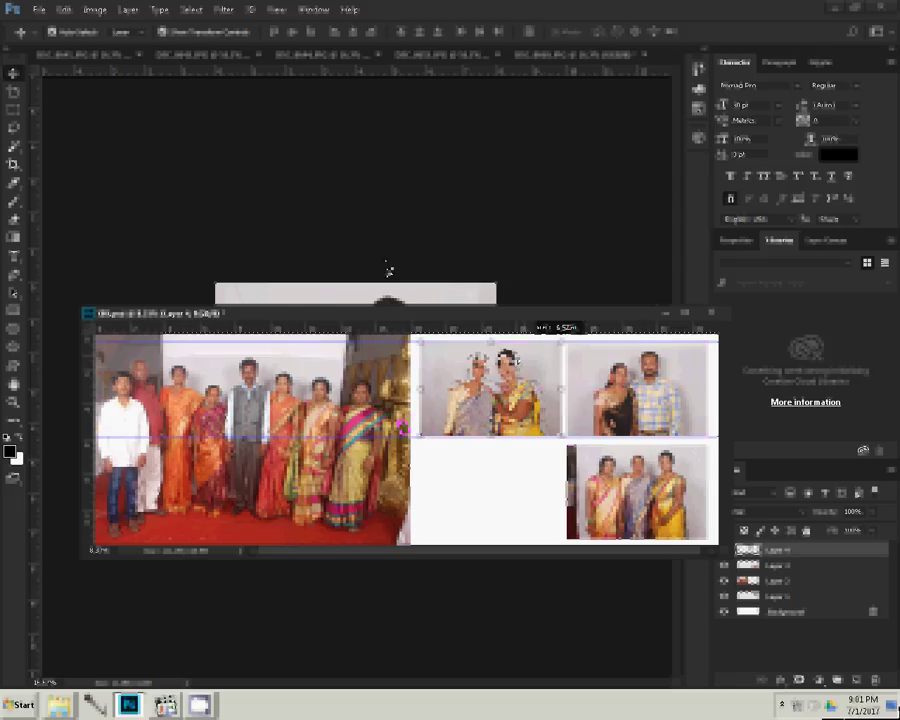
{"action": "key", "text": "Return"}
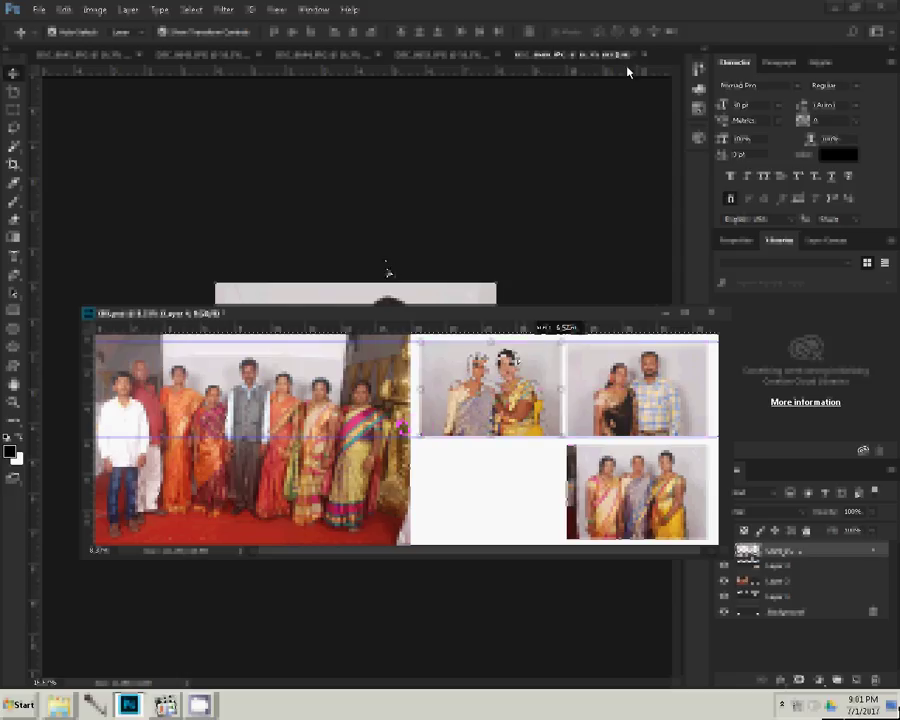
{"action": "left_click", "coordinate": [629, 58]}
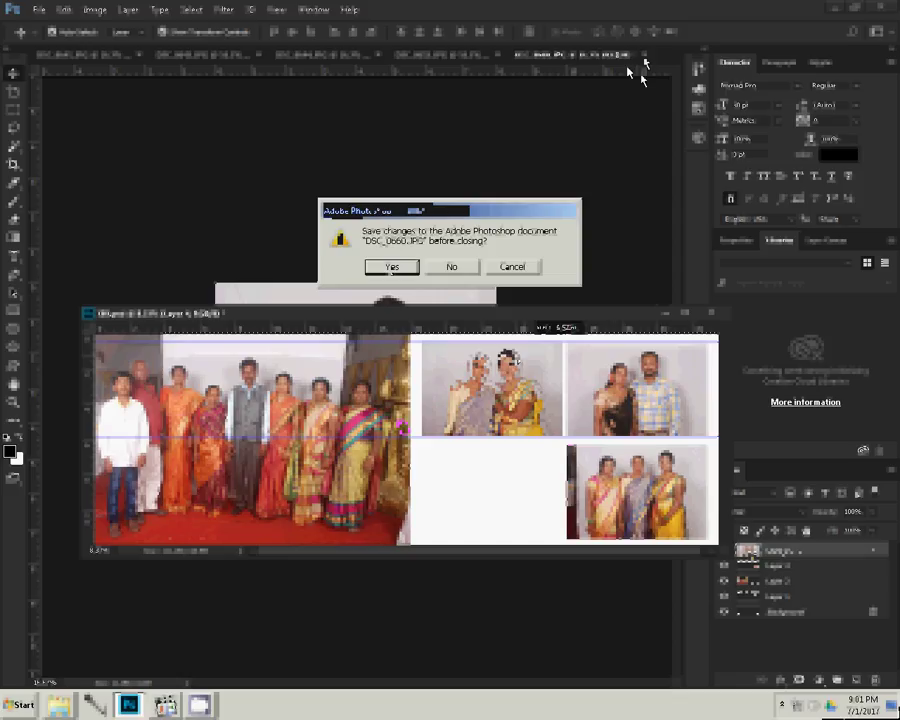
Step: Resize DSC_0652.JPG, cut out its whole image, and close the file without saving
{"action": "left_click", "coordinate": [478, 261]}
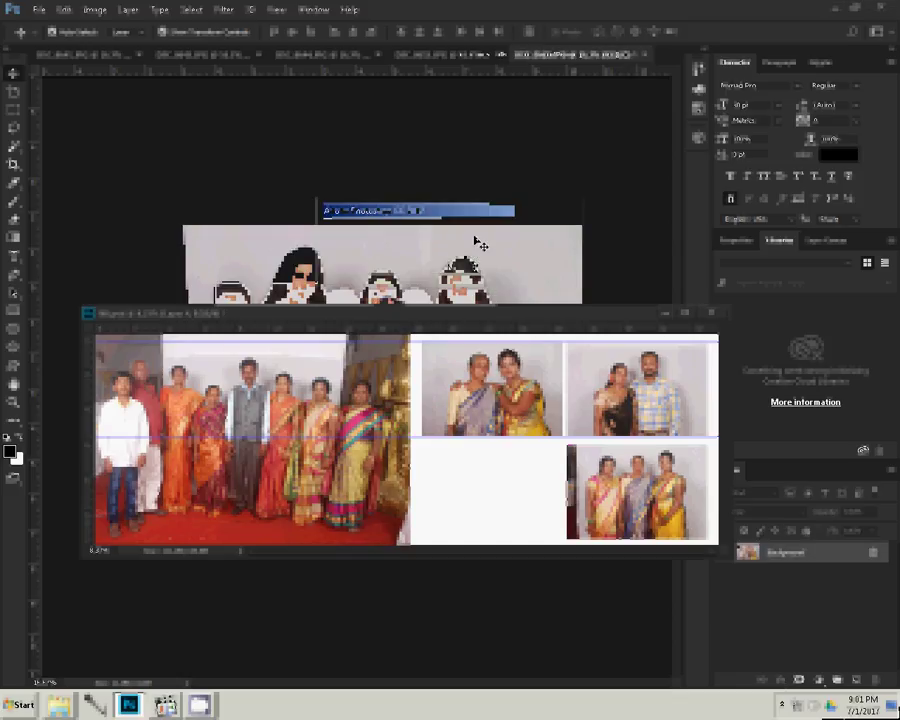
{"action": "key", "text": "ctrl+alt+i"}
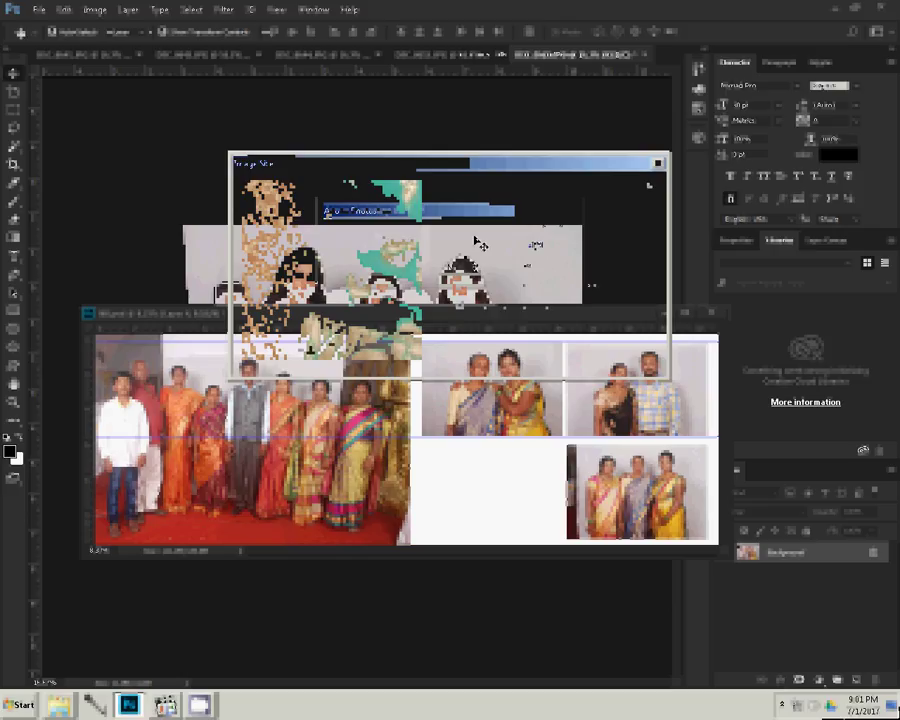
{"action": "left_click", "coordinate": [516, 354]}
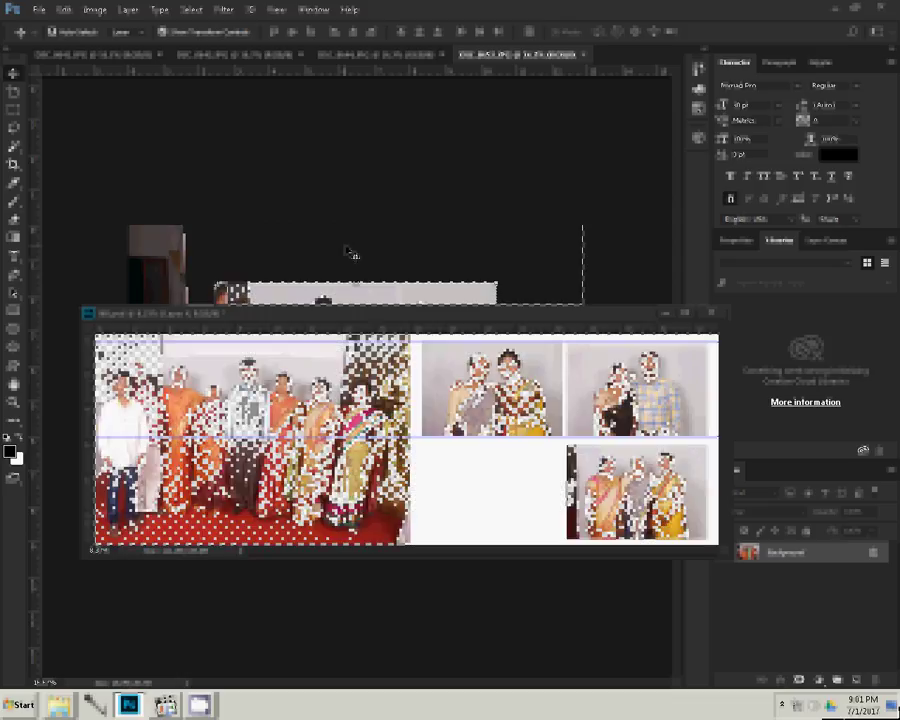
{"action": "key", "text": "BackSpace"}
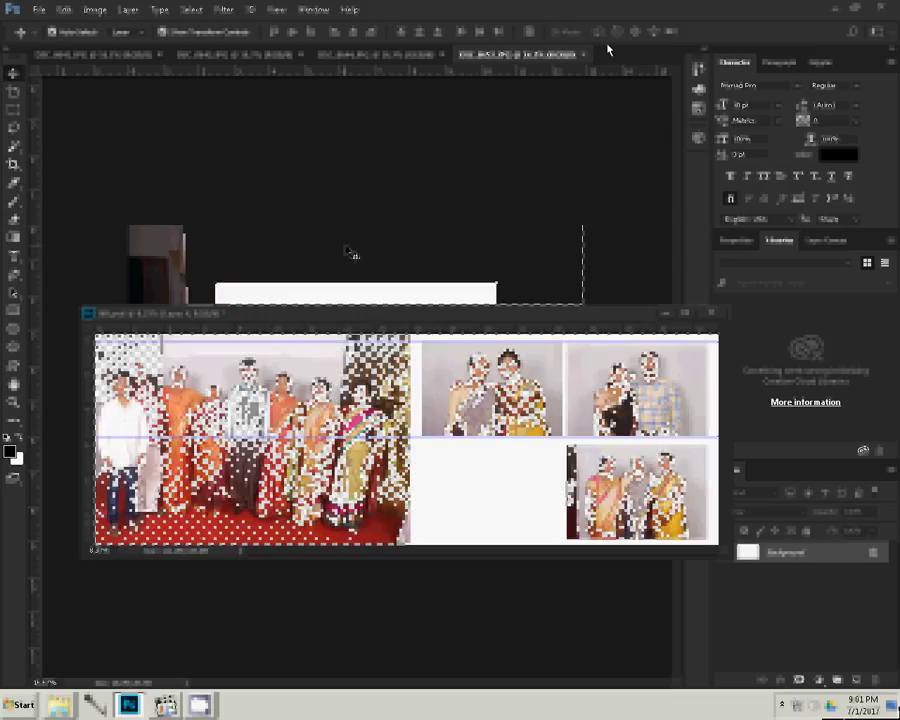
{"action": "left_click", "coordinate": [590, 56]}
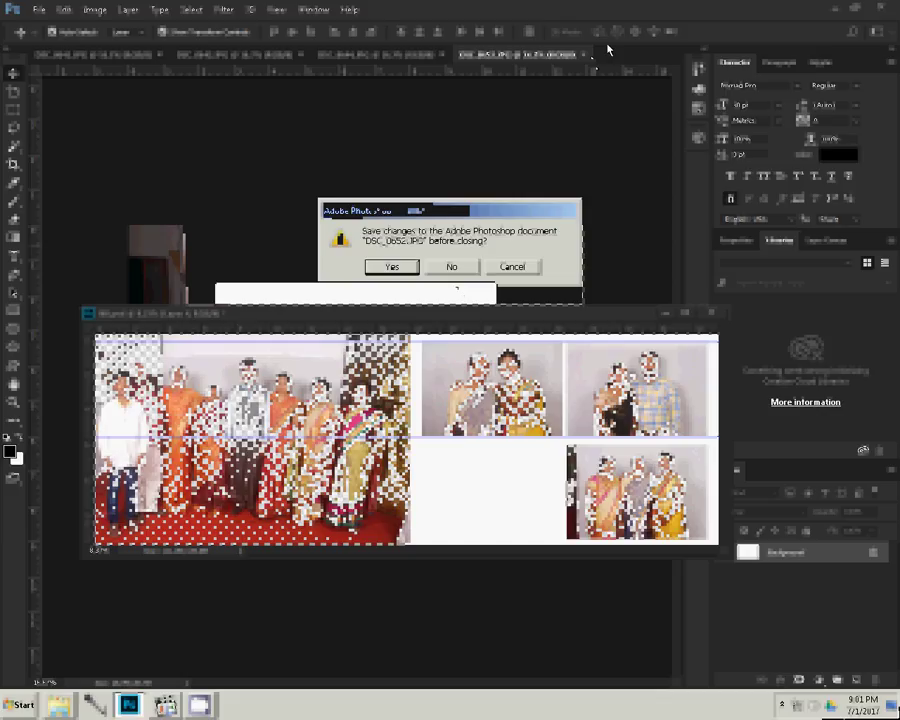
{"action": "key", "text": "Escape"}
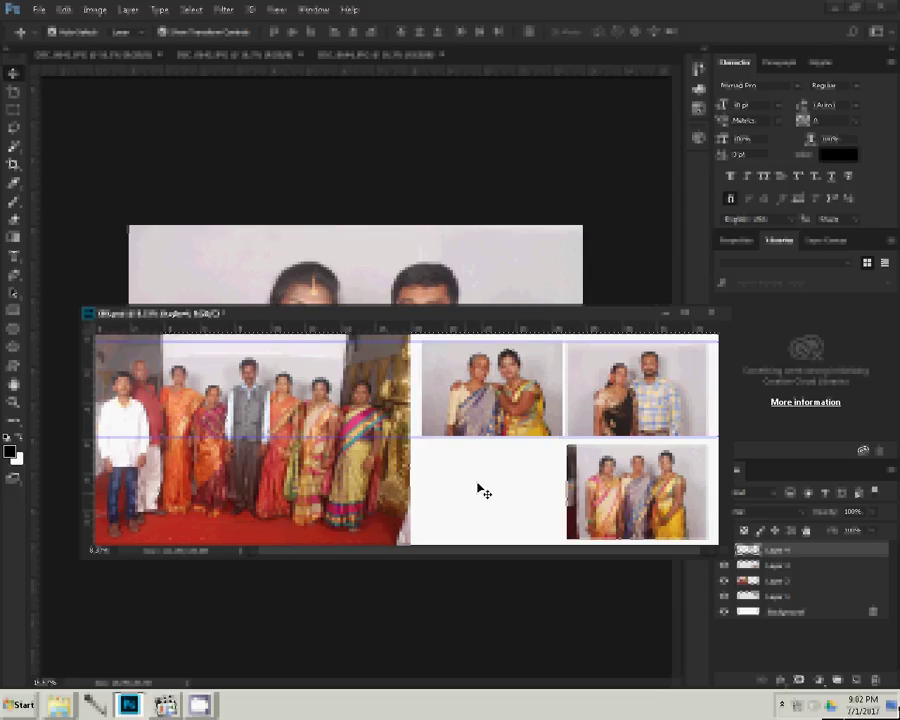
Step: Place the fourth photo in the empty bottom slot and hide the white Background layer
{"action": "left_click", "coordinate": [478, 489]}
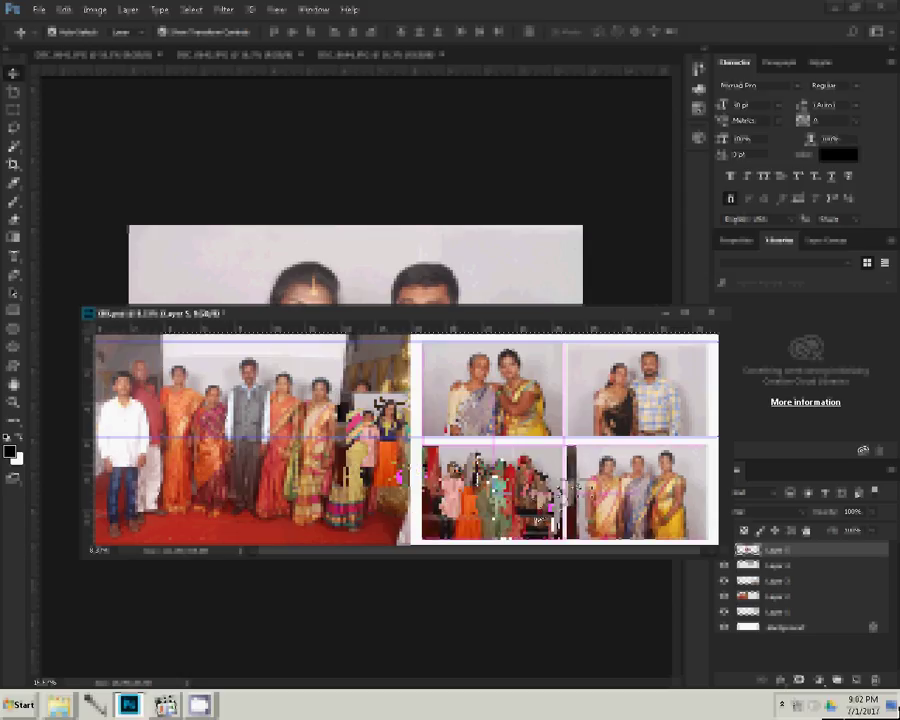
{"action": "left_click", "coordinate": [725, 628], "text": "ctrl"}
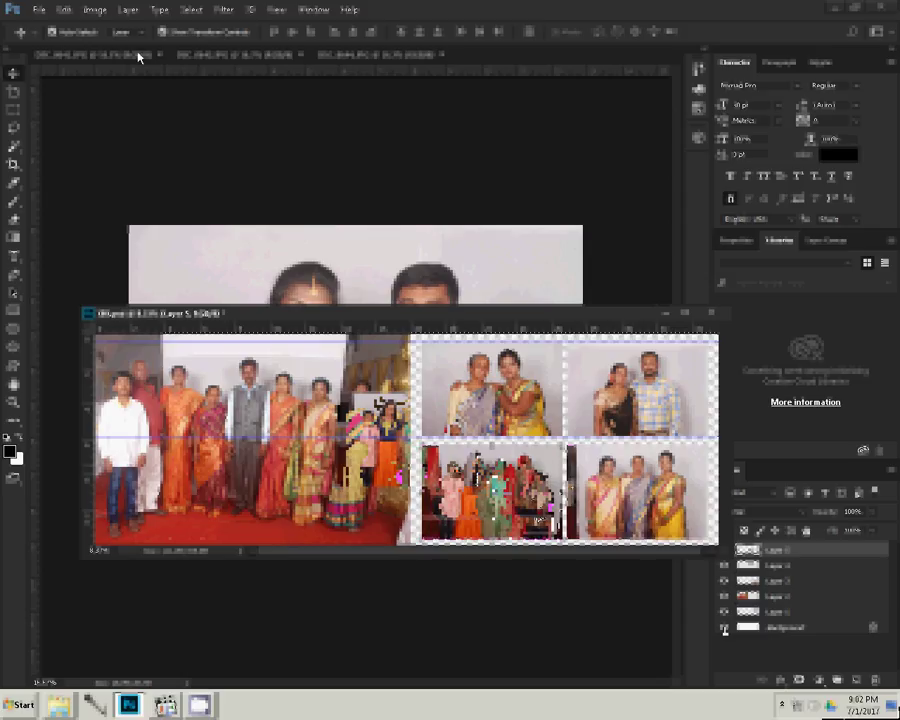
{"action": "left_click", "coordinate": [122, 12]}
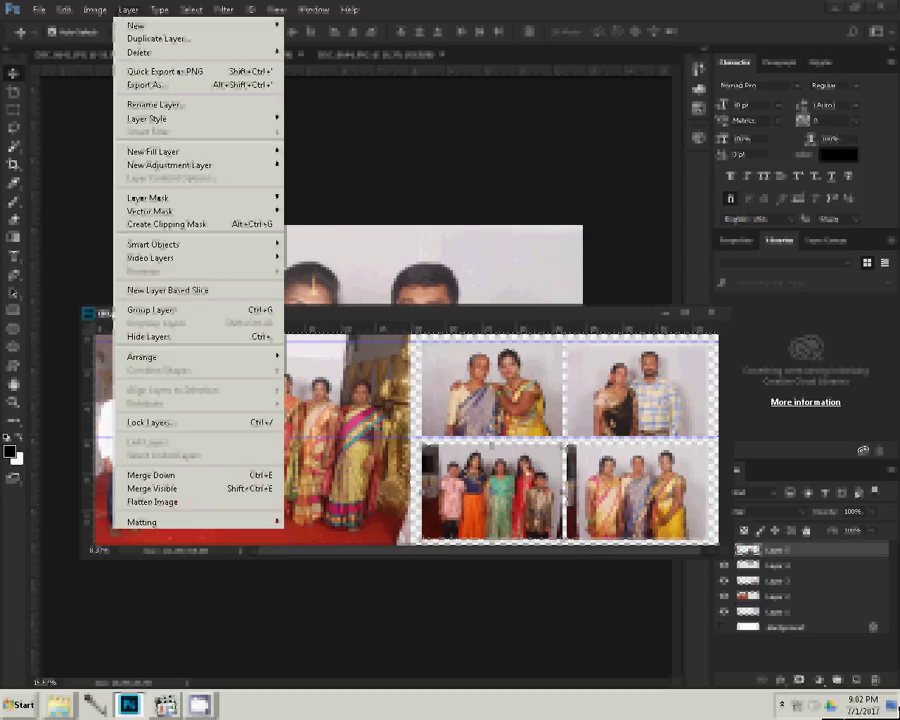
Step: Merge the visible photo layers and start adding a layer effect to them
{"action": "key", "text": "Escape"}
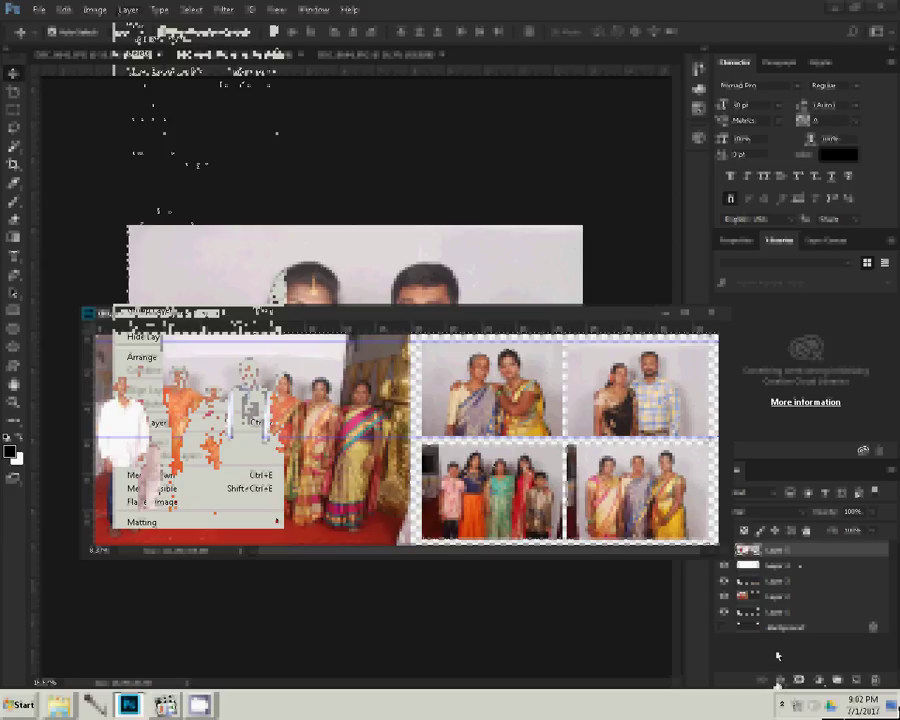
{"action": "left_click", "coordinate": [780, 680]}
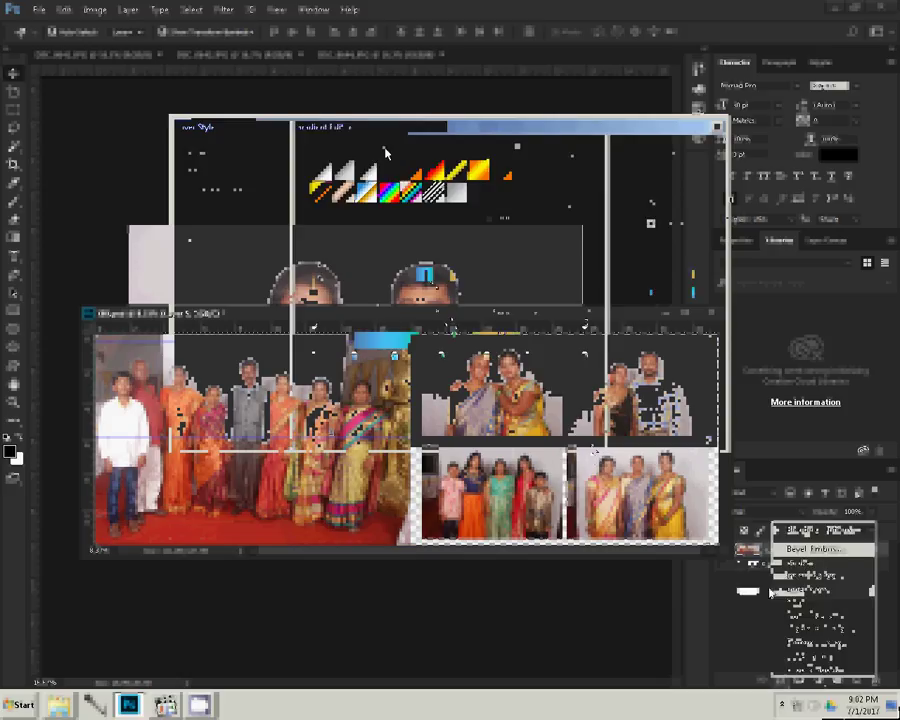
Step: Apply a spectrum gradient stroke from a newly loaded preset set, then re-show the Background layer
{"action": "left_click", "coordinate": [518, 148]}
{"action": "left_click", "coordinate": [575, 281]}
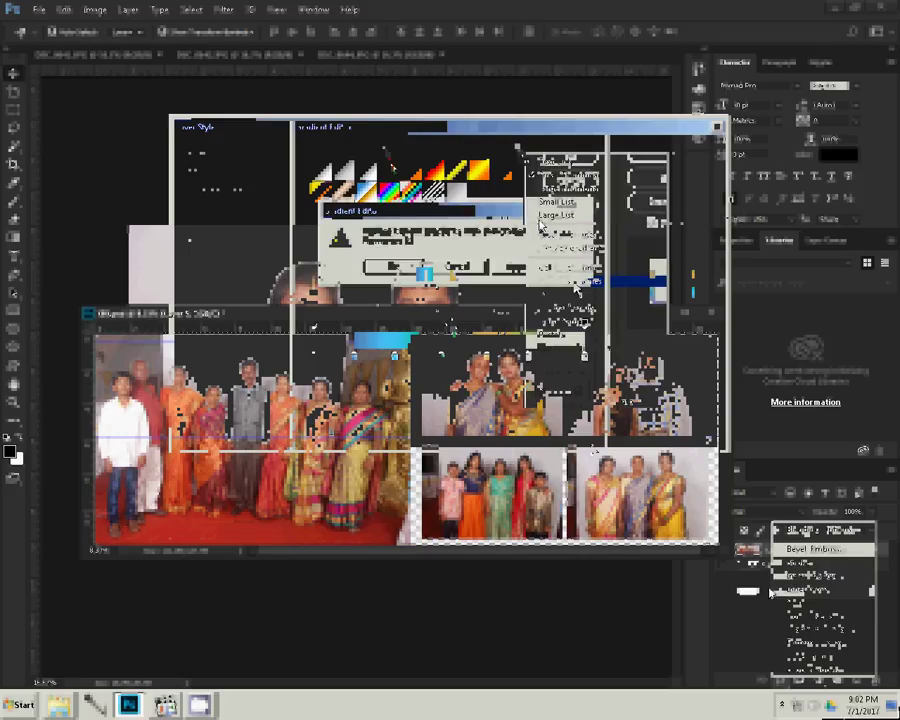
{"action": "left_click", "coordinate": [408, 268]}
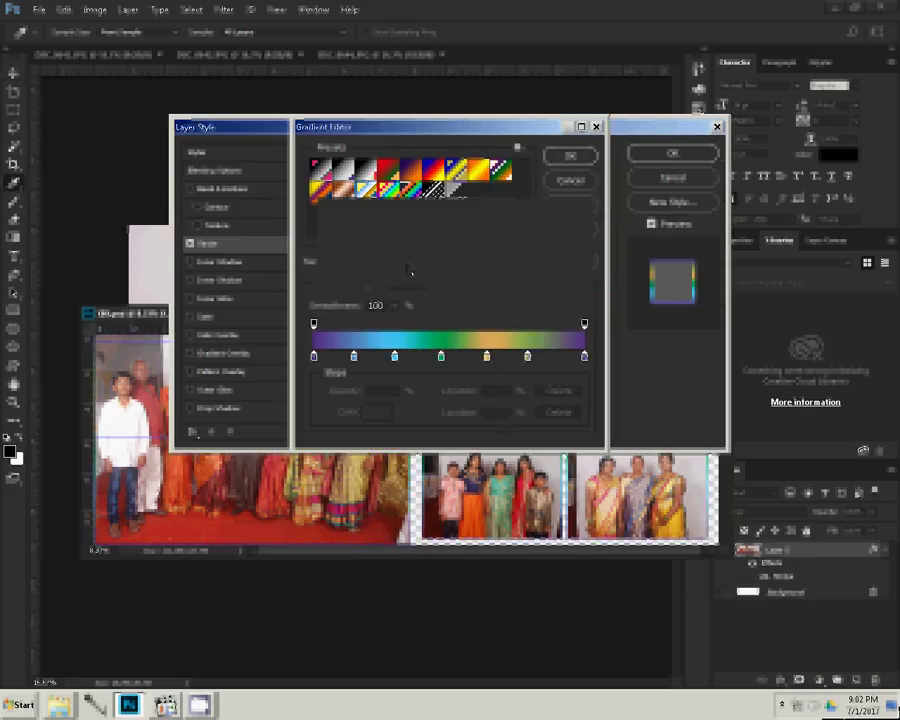
{"action": "left_click", "coordinate": [578, 157]}
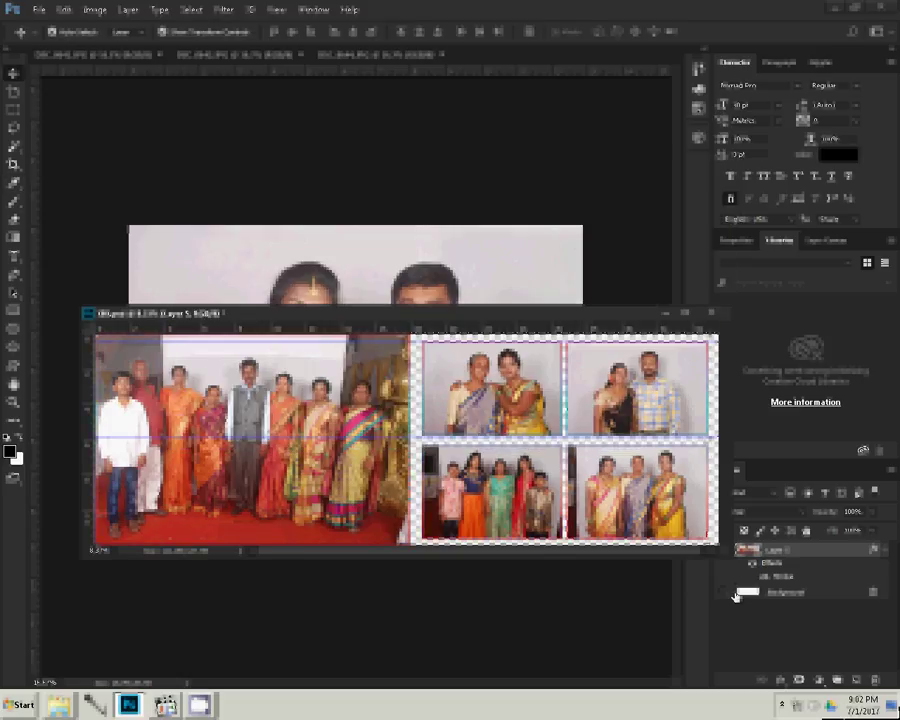
{"action": "left_click", "coordinate": [733, 593]}
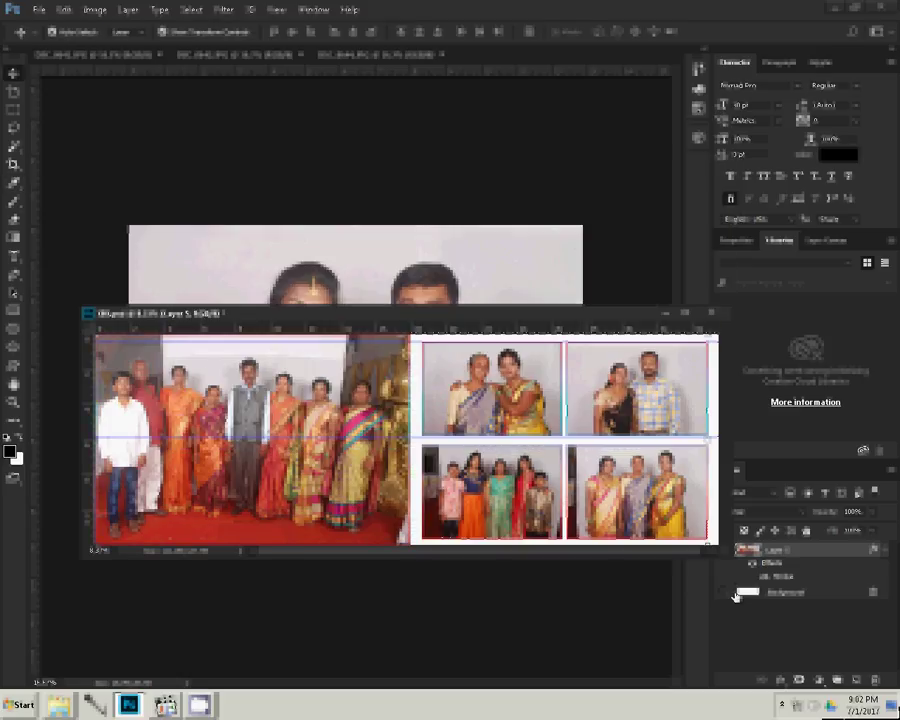
Step: Add a yellow textured Pattern fill layer above the white background
{"action": "left_click", "coordinate": [801, 678]}
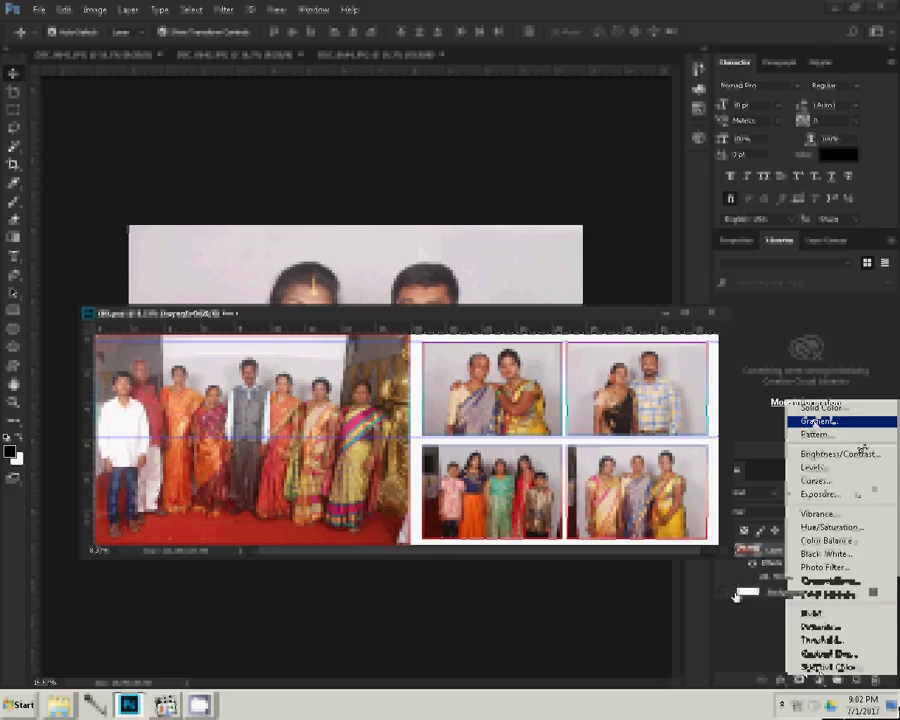
{"action": "left_click", "coordinate": [818, 434]}
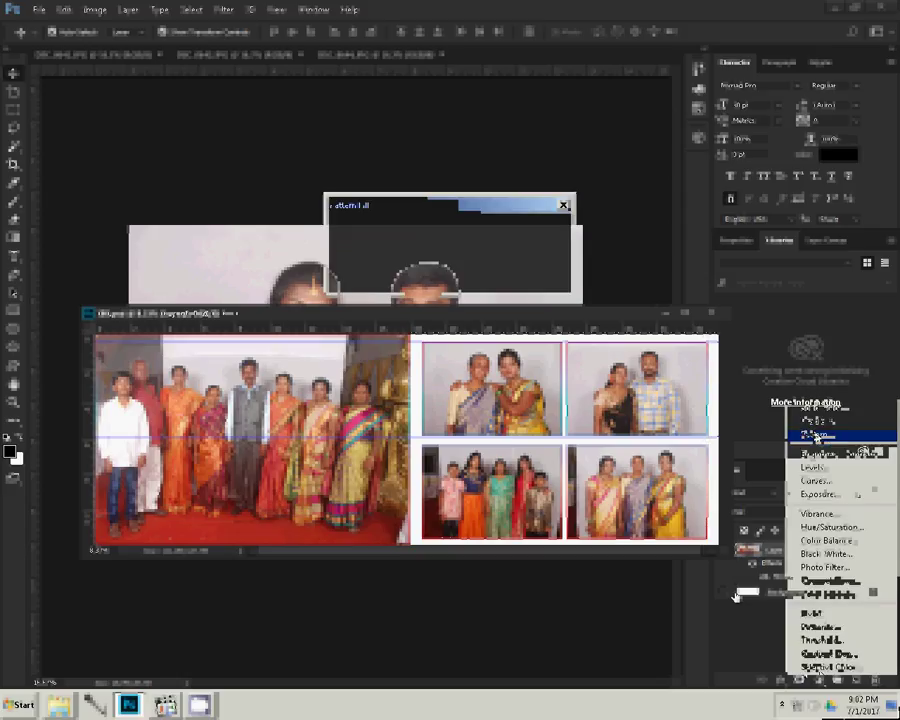
{"action": "left_click", "coordinate": [370, 254]}
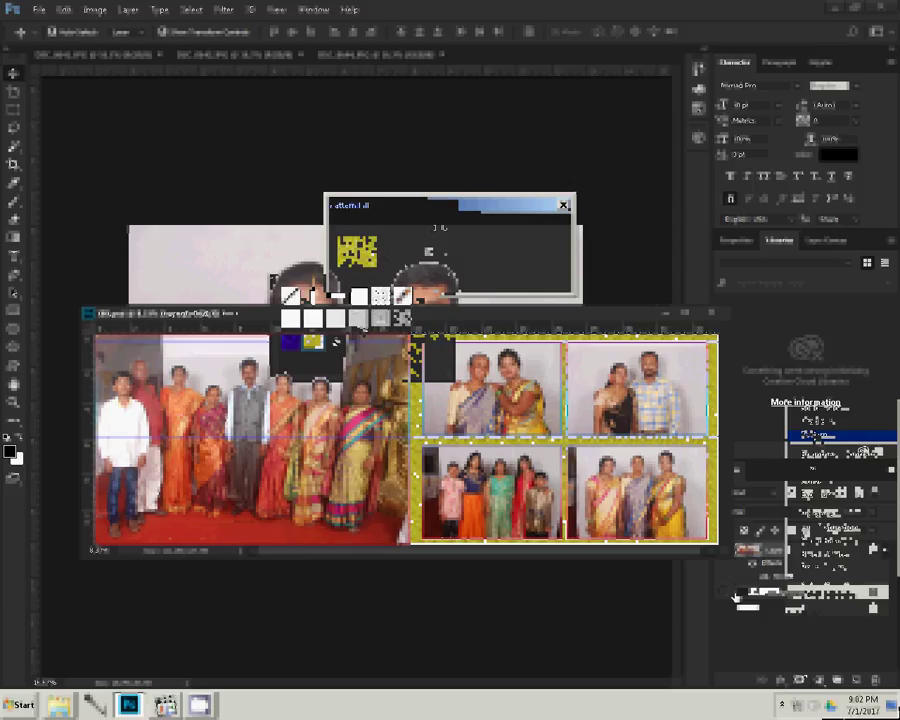
{"action": "left_click", "coordinate": [544, 234]}
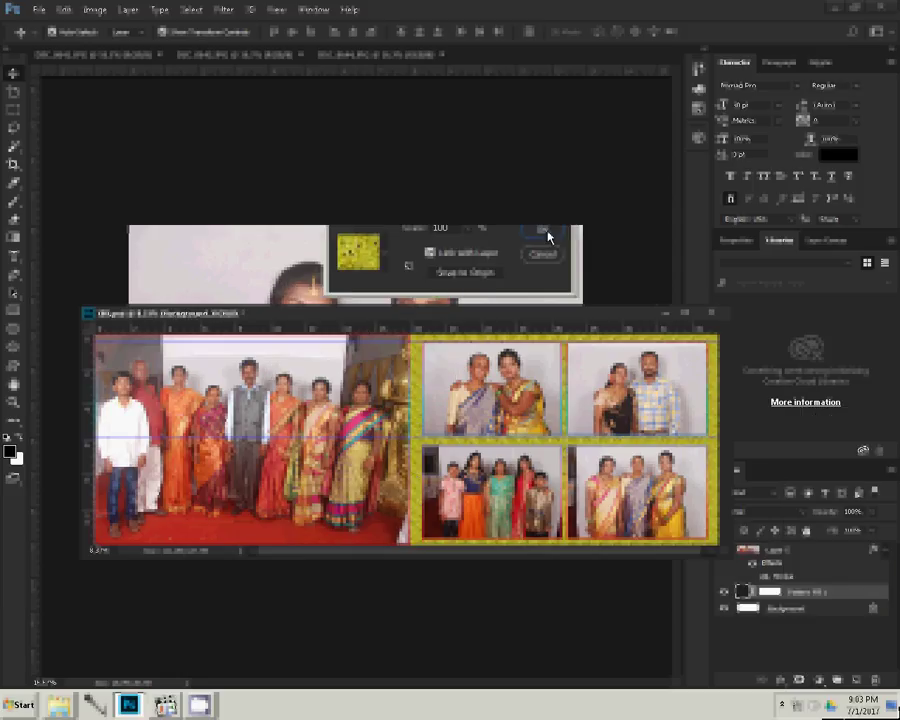
{"action": "left_click", "coordinate": [546, 234]}
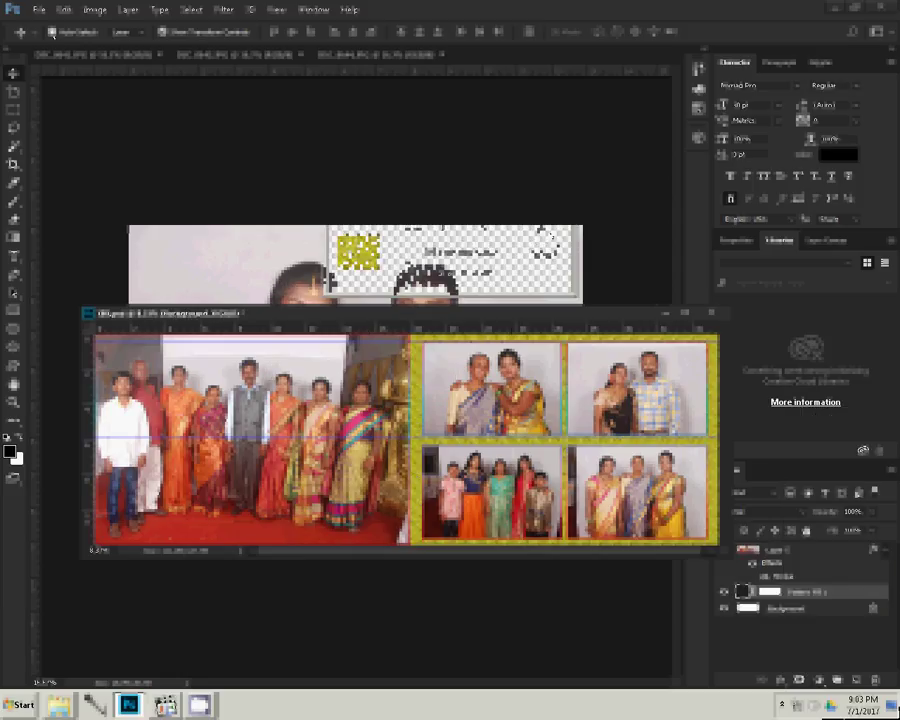
{"action": "left_click", "coordinate": [38, 9]}
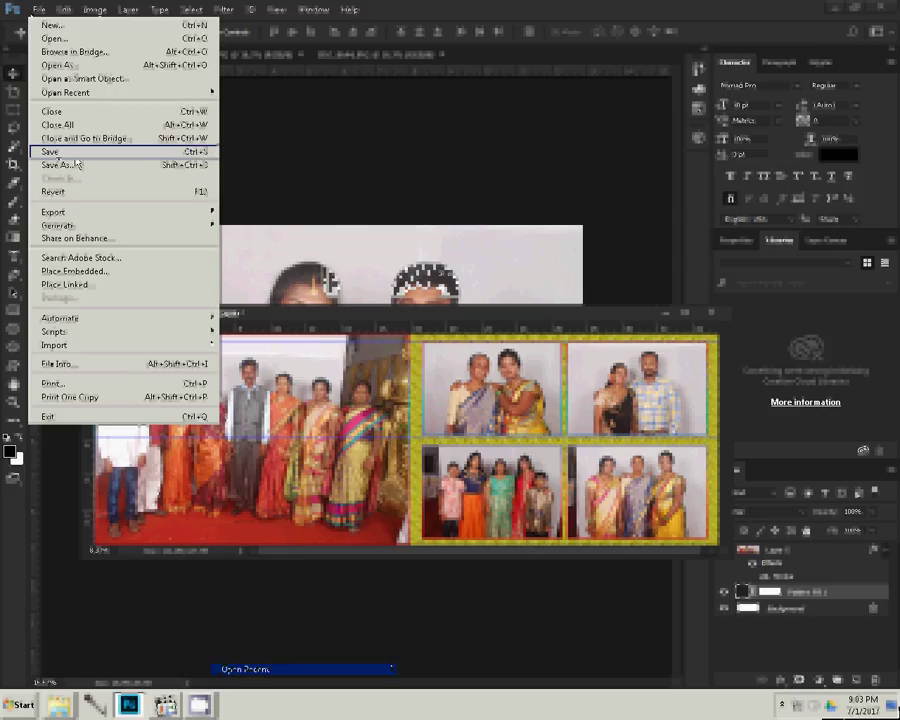
Step: Save the spread as 181 in Photoshop (*.PSD) format in the k 1 folder
{"action": "left_click", "coordinate": [52, 151]}
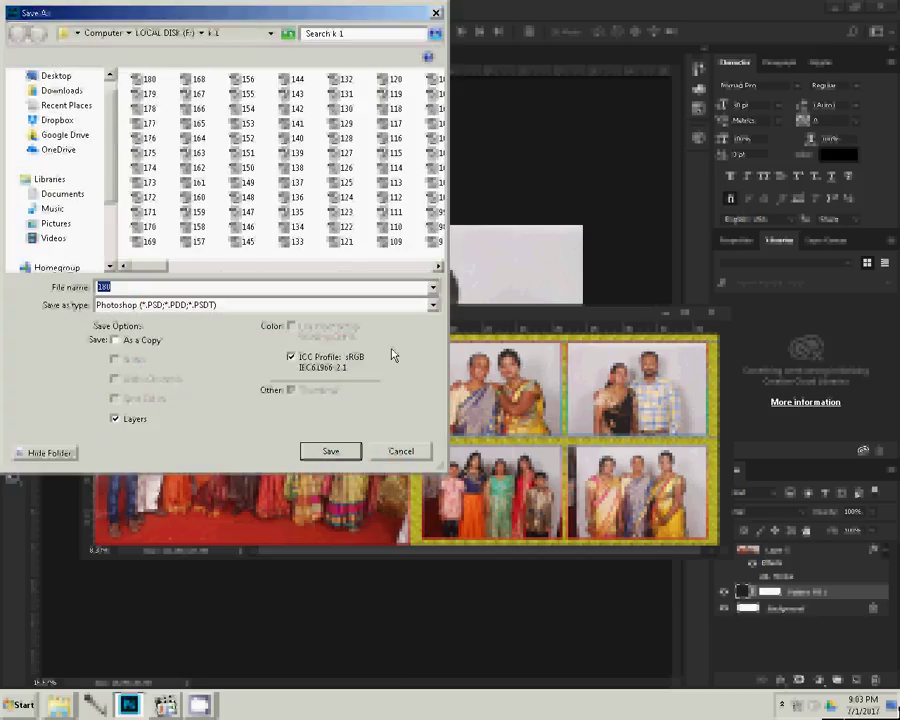
{"action": "type", "text": "1"}
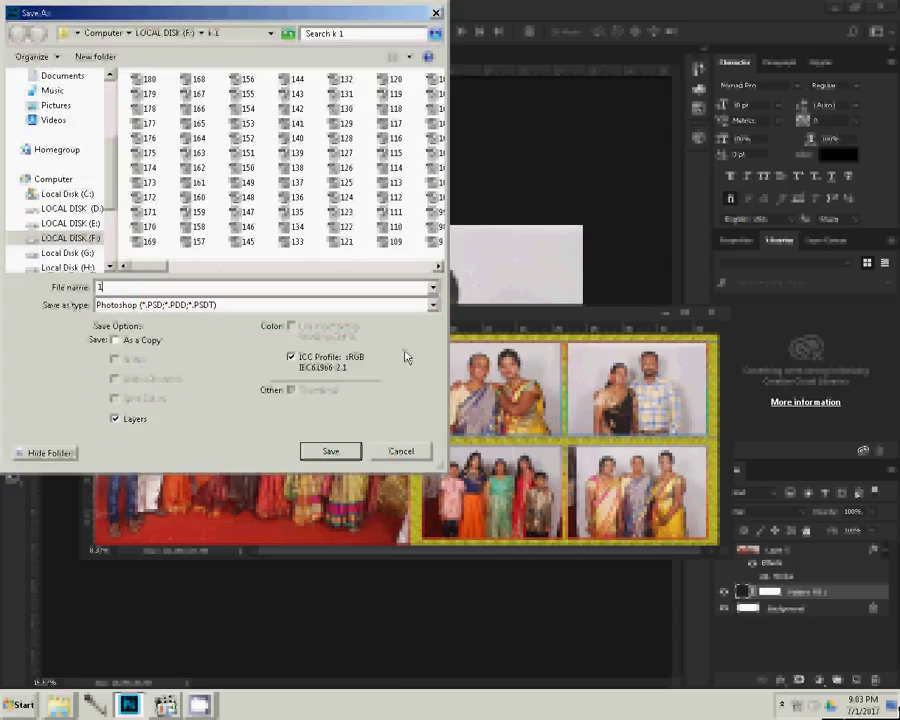
{"action": "type", "text": "81"}
{"action": "left_click", "coordinate": [339, 457]}
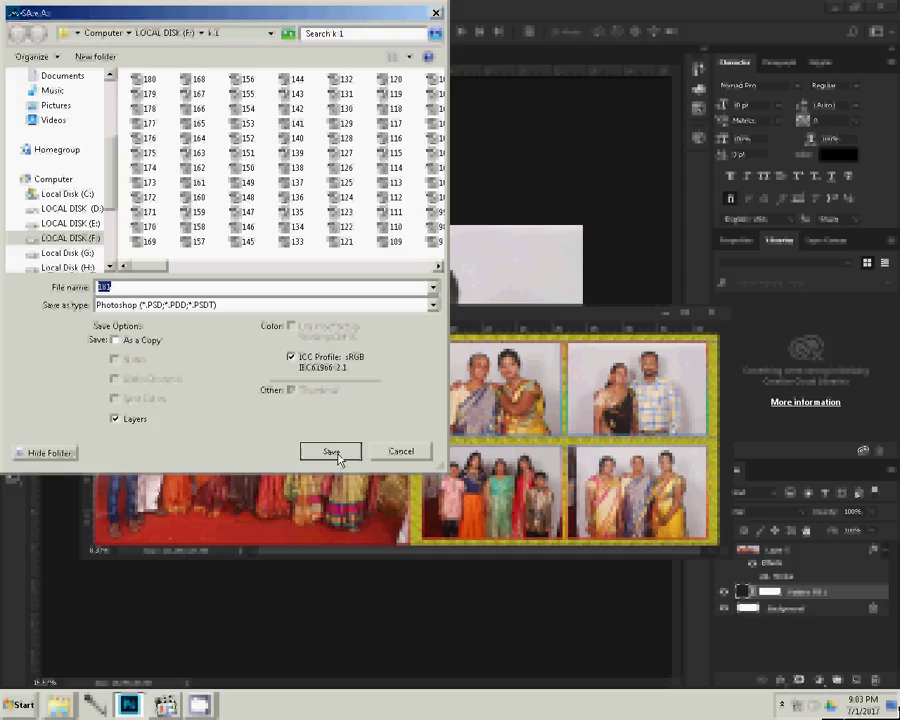